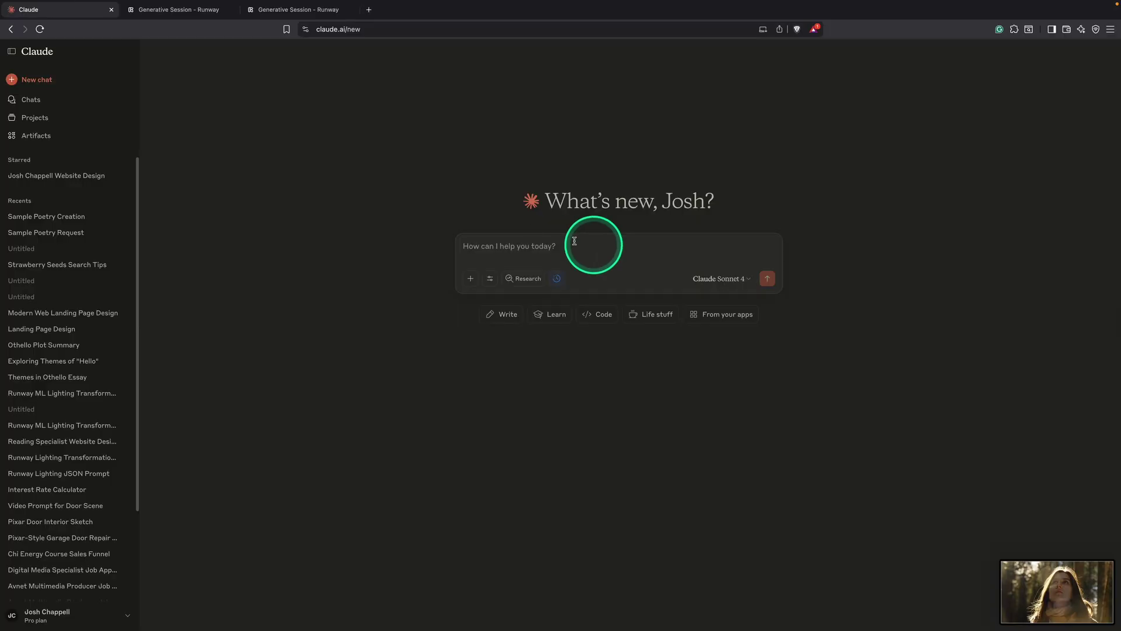
Attach the forest portrait screenshot in Claude and paste the request for a JSON overcast-lighting Runway prompt.
{"action": "left_click", "coordinate": [471, 285]}
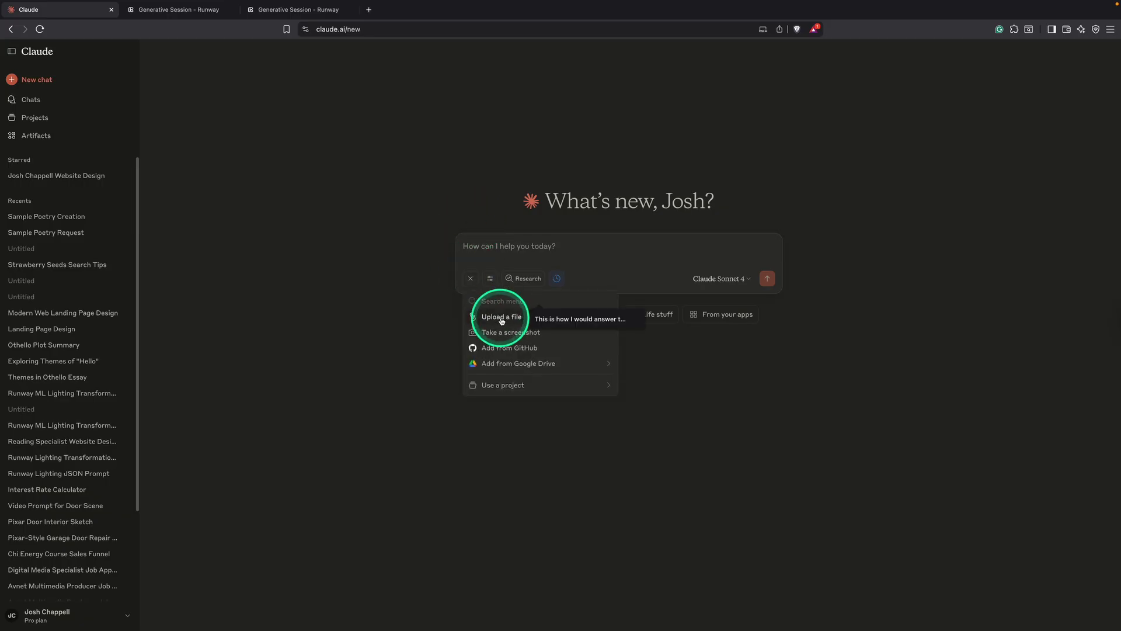
{"action": "left_click", "coordinate": [501, 318]}
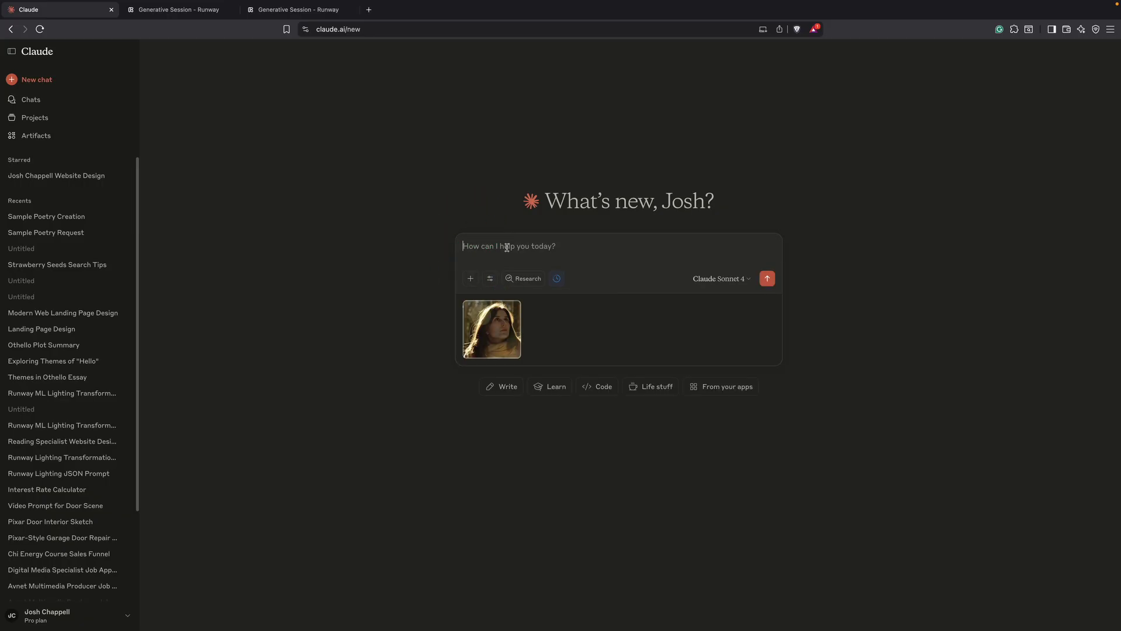
{"action": "type", "text": "Create a prompt for Runway. Use this image as a reference. Write the prompt using JSON. Change the lighting from sunny to diffused and cloudy overcast. Add an HMI, heavily diffused key light to the front of her face. Add diffused sunlight behind her, creating a soft hair light on her. I will be putting this video that this screenshot was taken from into Runway and telling the program to change these elements on the video. Keep it slightly under 1000 words."}
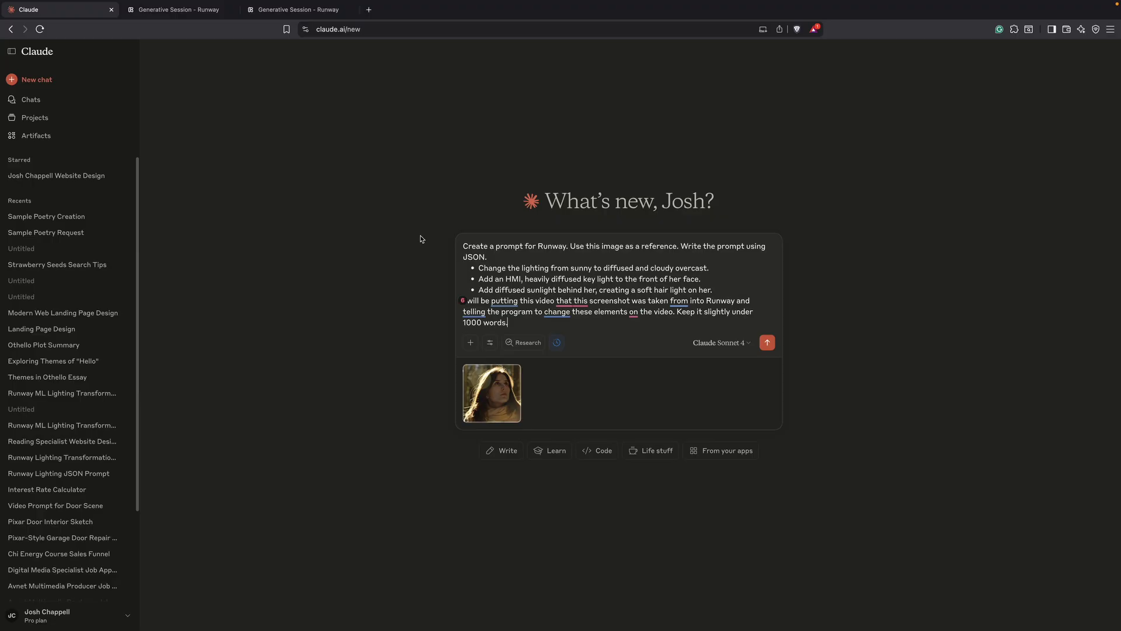
Send the request to Claude, review the JSON lighting reply, and bring up the Runway session.
{"action": "left_click", "coordinate": [757, 395]}
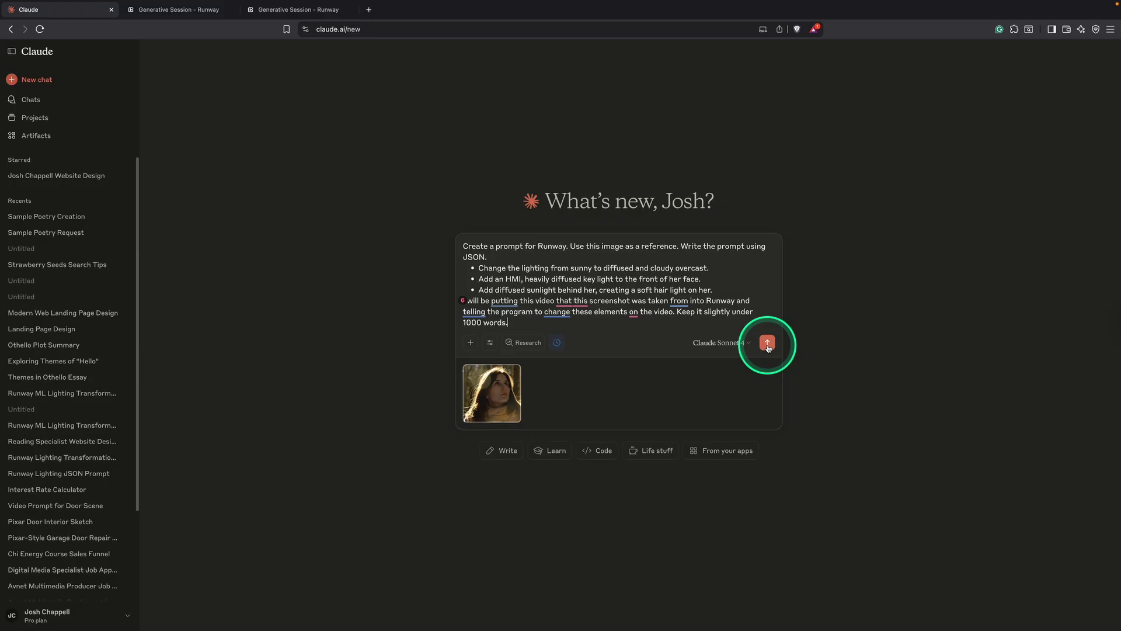
{"action": "left_click", "coordinate": [767, 343]}
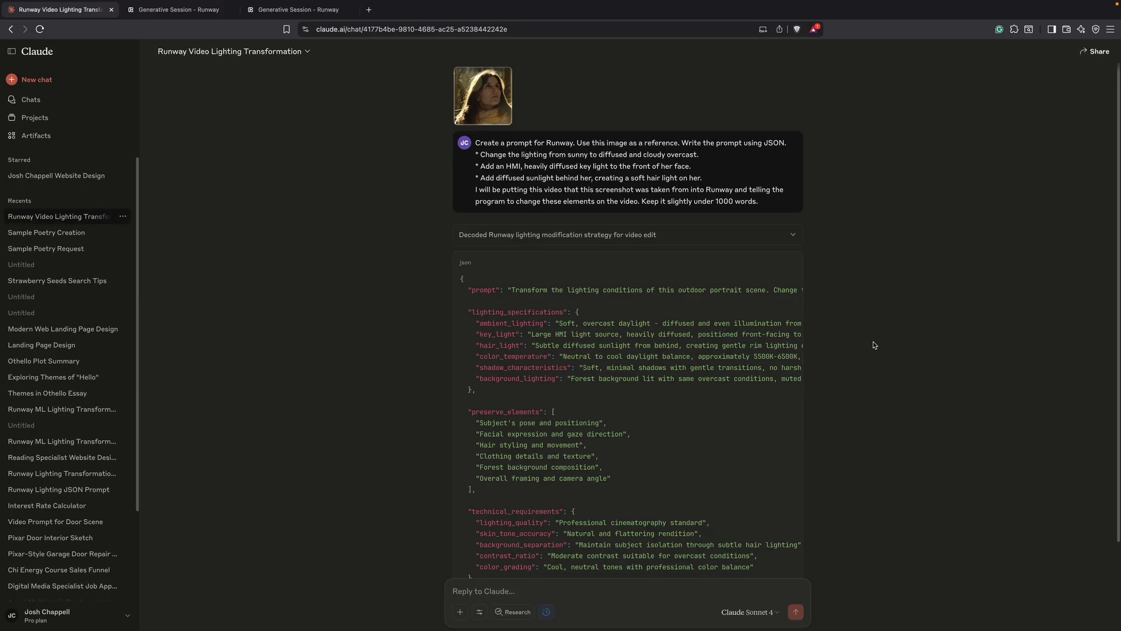
{"action": "scroll", "coordinate": [676, 226], "scroll_direction": "down", "scroll_amount": 3}
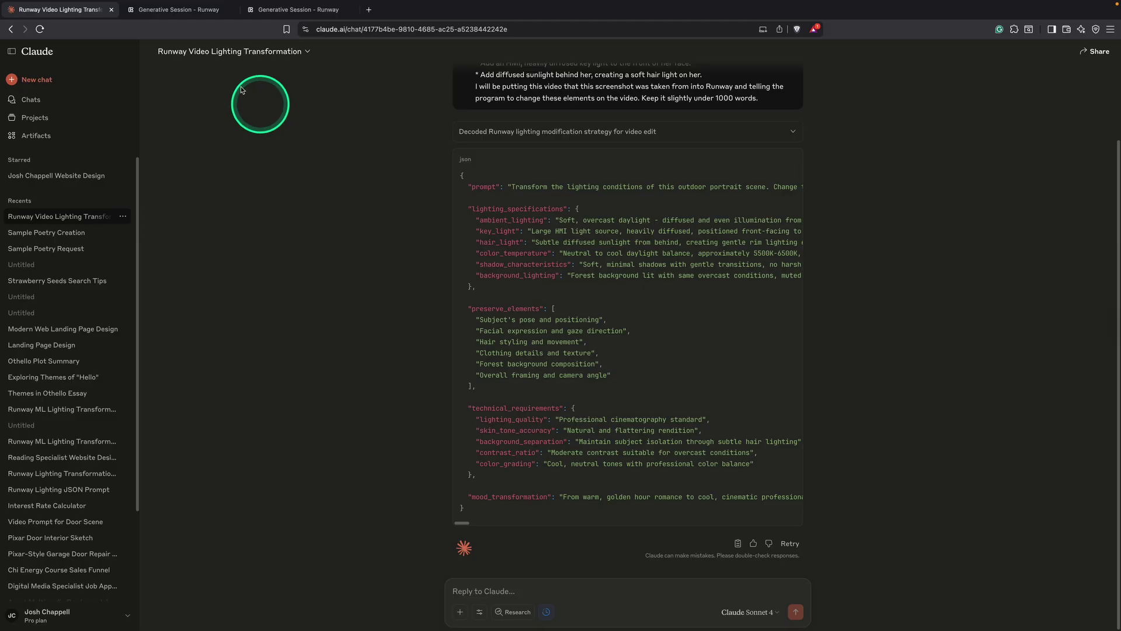
{"action": "left_click", "coordinate": [176, 10]}
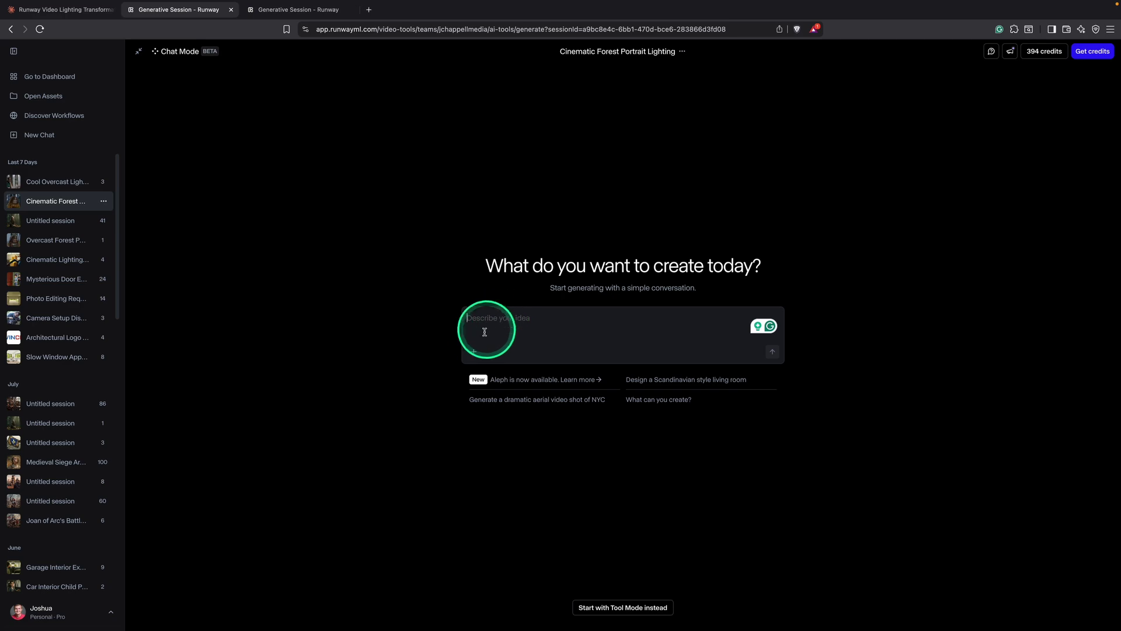
Attach the forest portrait clip in Runway and copy Claude's JSON lighting prompt.
{"action": "left_click", "coordinate": [476, 351]}
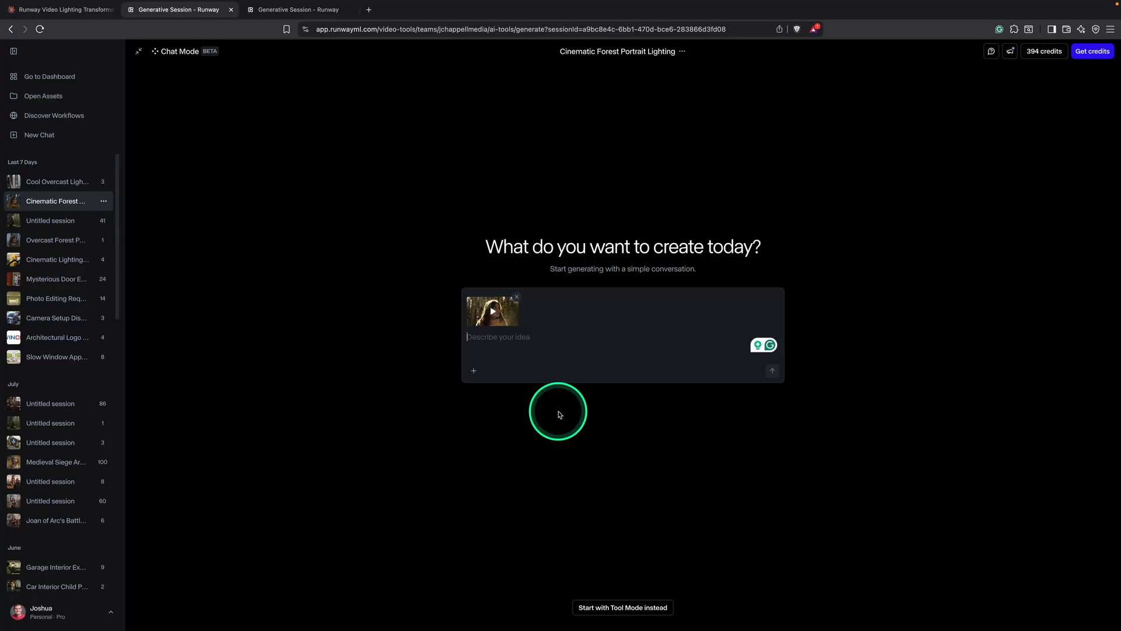
{"action": "left_click", "coordinate": [56, 9]}
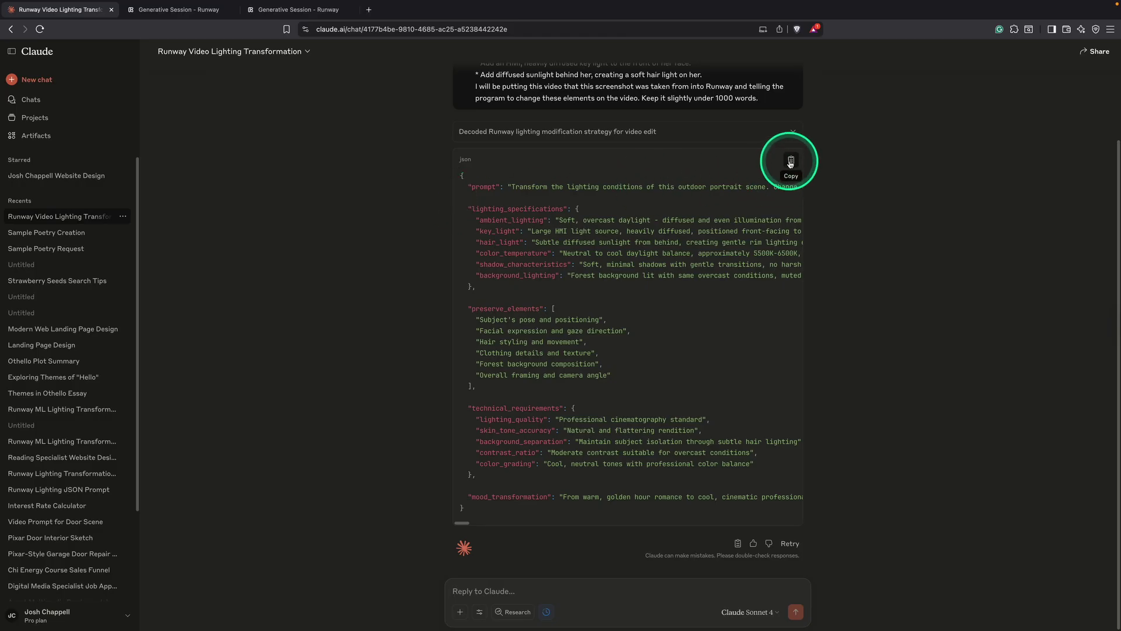
{"action": "left_click", "coordinate": [790, 163]}
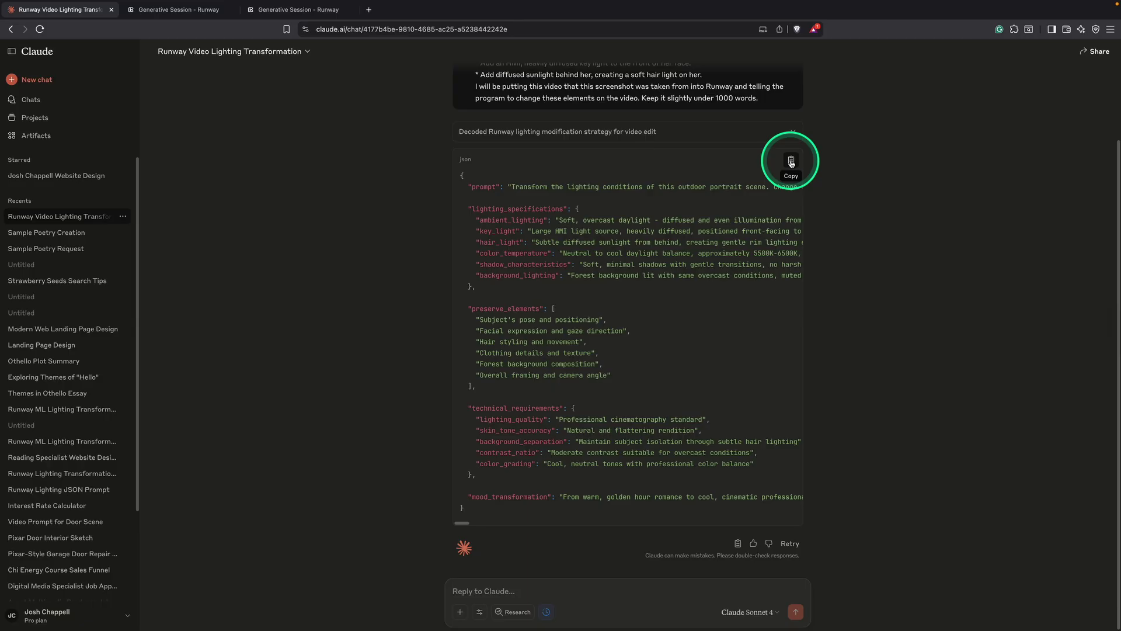
{"action": "left_click", "coordinate": [175, 10]}
{"action": "left_click", "coordinate": [508, 343]}
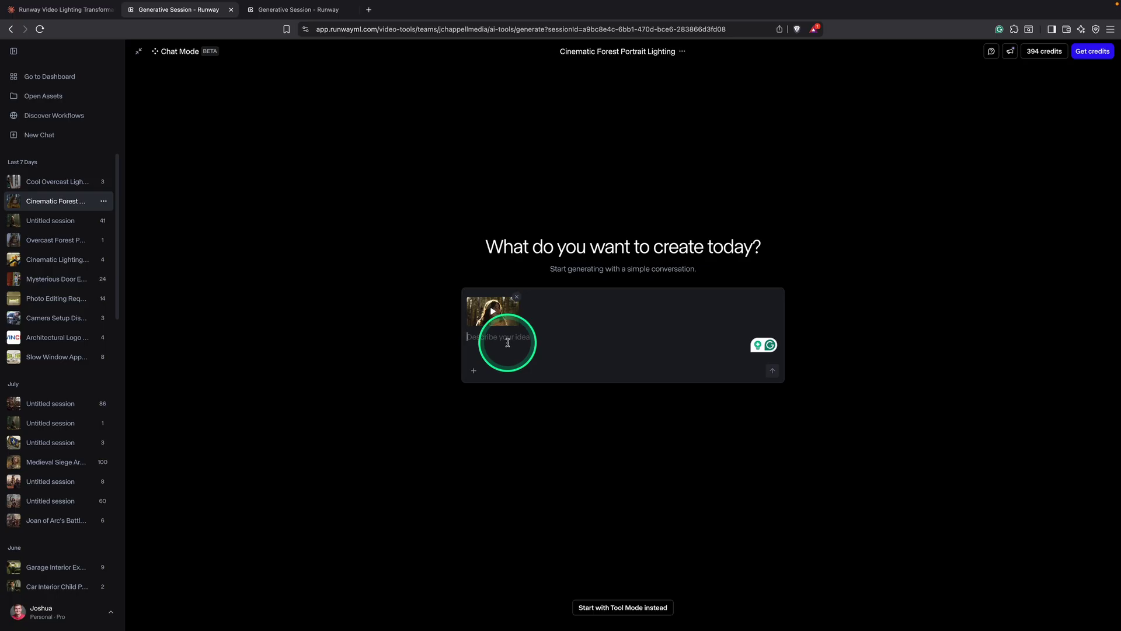
Paste Claude's JSON lighting prompt, ending with mood_transformation, into Runway's Describe your idea box.
{"action": "key", "text": "super+v"}
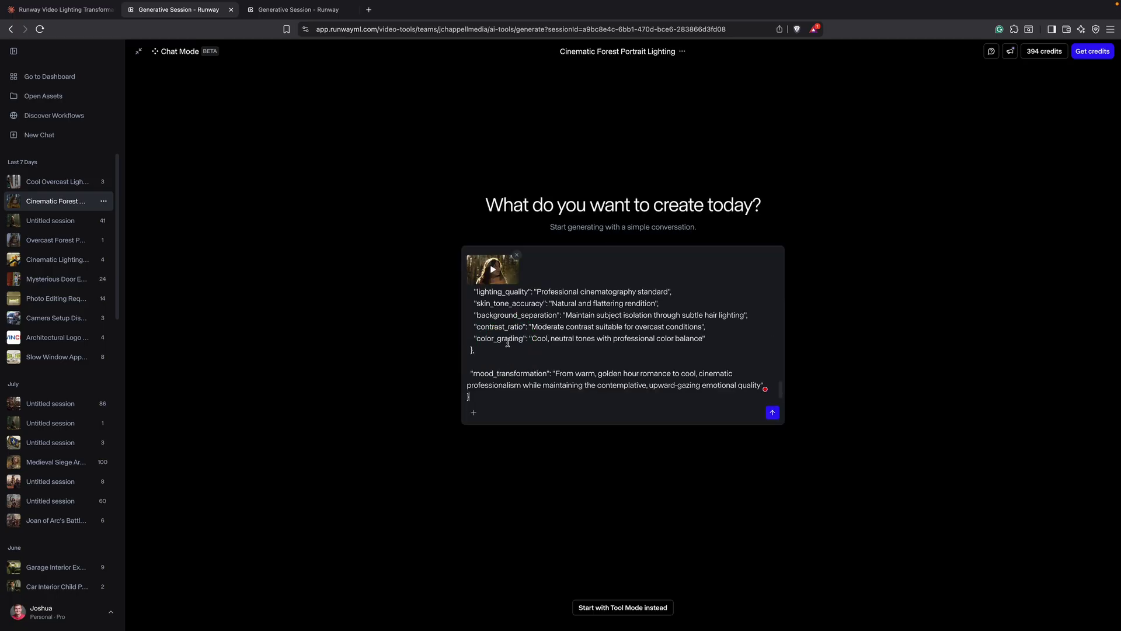
{"action": "left_click", "coordinate": [507, 343]}
{"action": "left_click", "coordinate": [395, 274]}
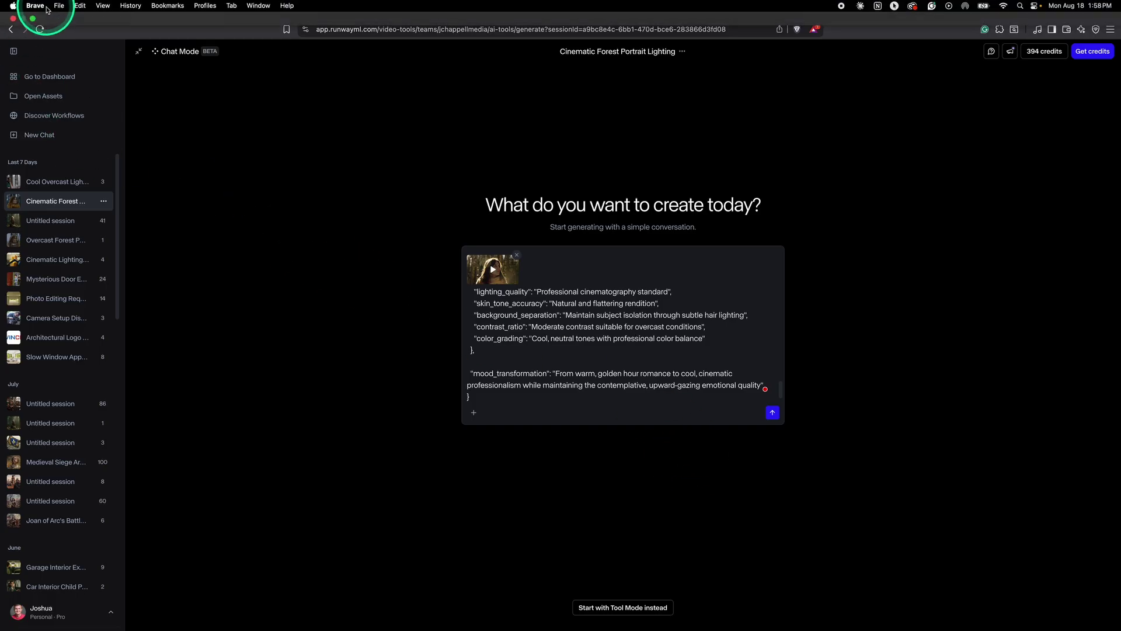
Ask Claude for a brighter face at a 75 false-color reading and copy the revised high-key JSON.
{"action": "left_click", "coordinate": [59, 11]}
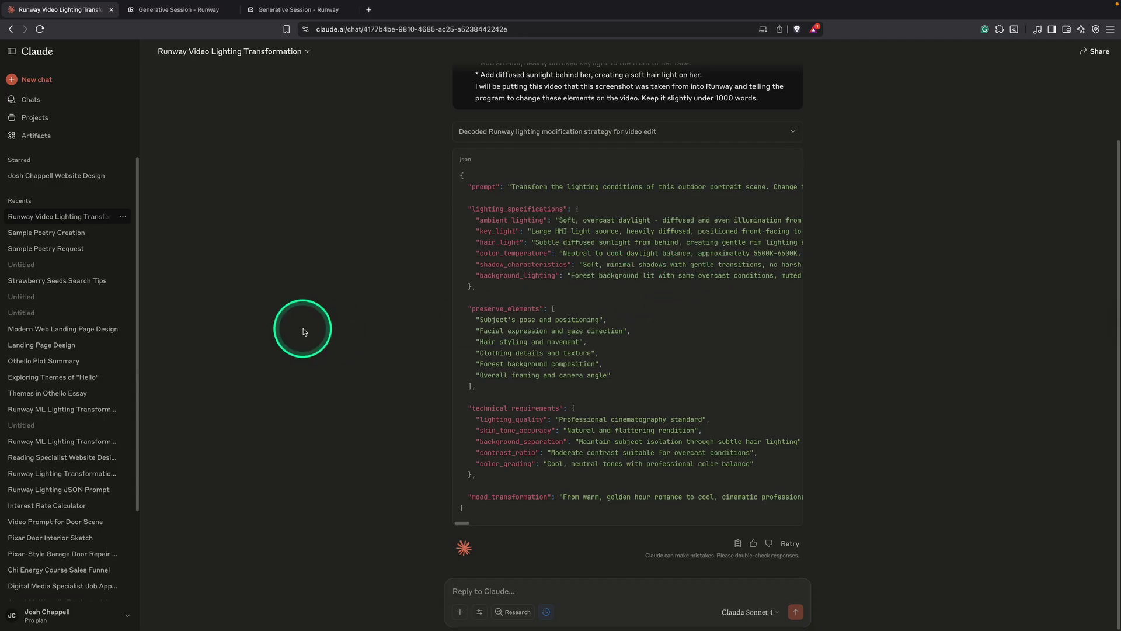
{"action": "type", "text": "Make imagfe"}
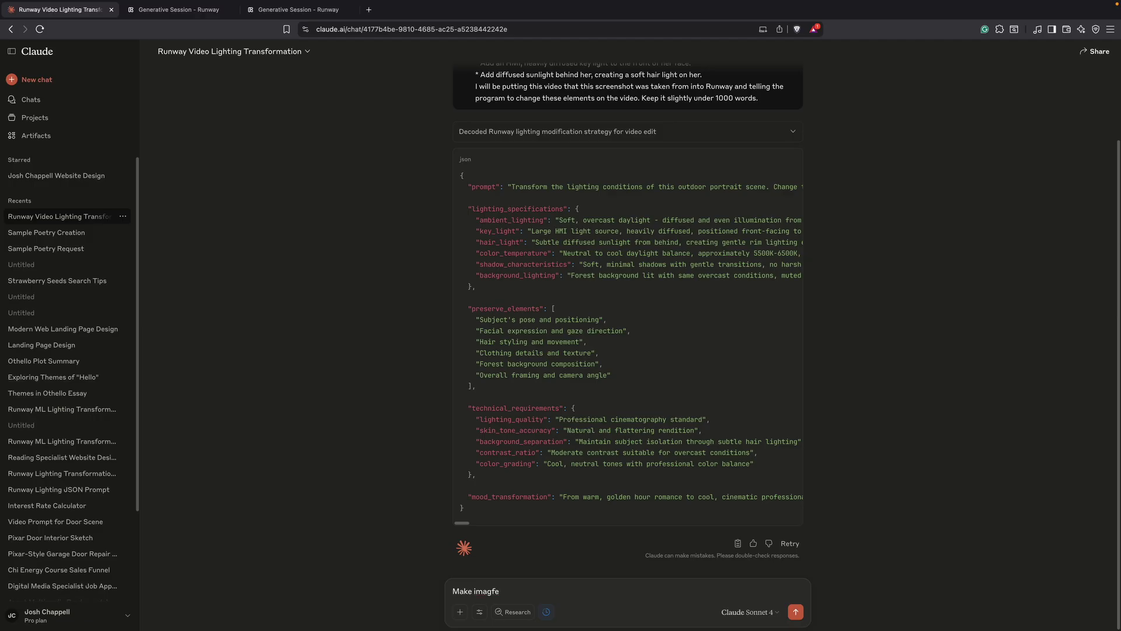
{"action": "key", "text": "BackSpace"}
{"action": "key", "text": "BackSpace"}
{"action": "type", "text": "e brighter I want the face to have a false col"}
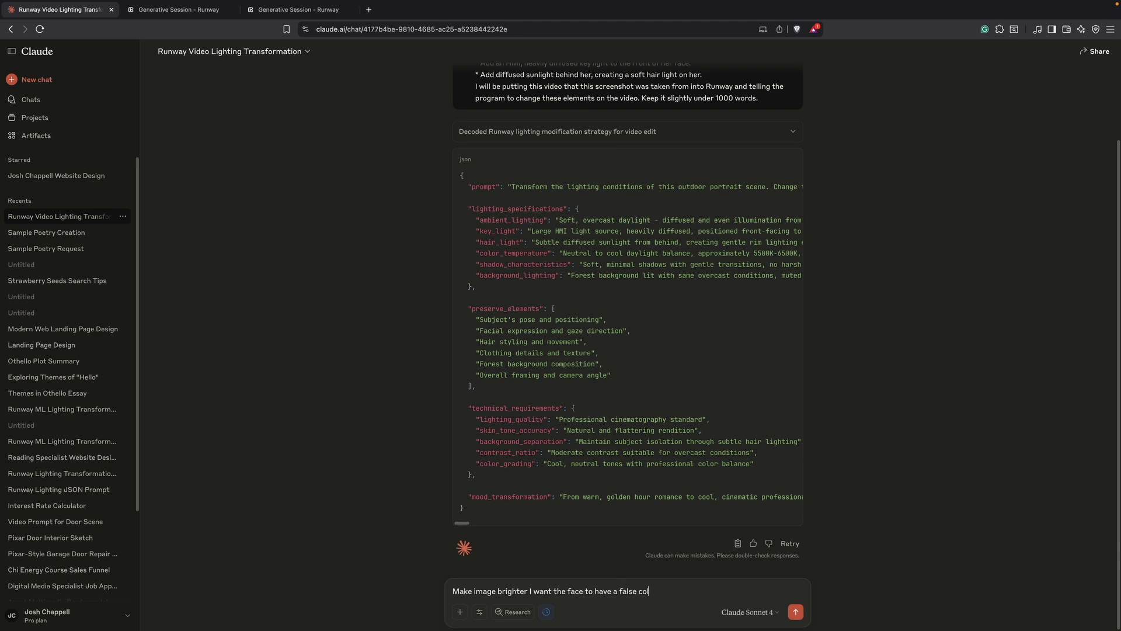
{"action": "type", "text": "or reading of 75 cri"}
{"action": "key", "text": "Return"}
{"action": "left_click", "coordinate": [385, 194]}
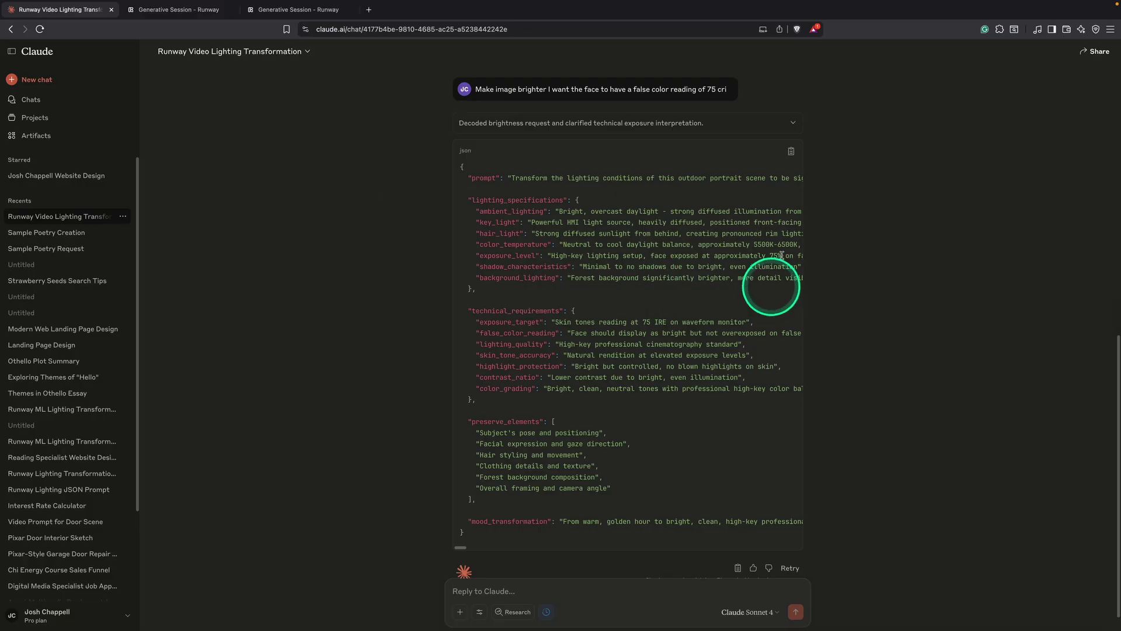
{"action": "left_click", "coordinate": [791, 152]}
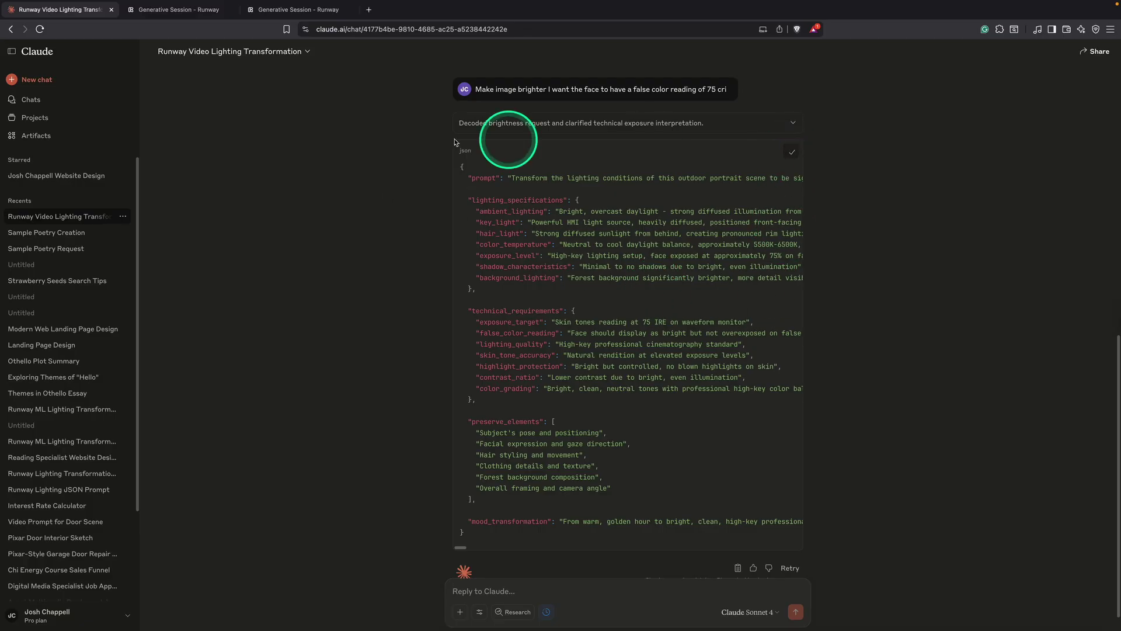
Paste the revised high-key JSON prompt into Runway's prompt box beside the forest clip.
{"action": "left_click", "coordinate": [172, 10]}
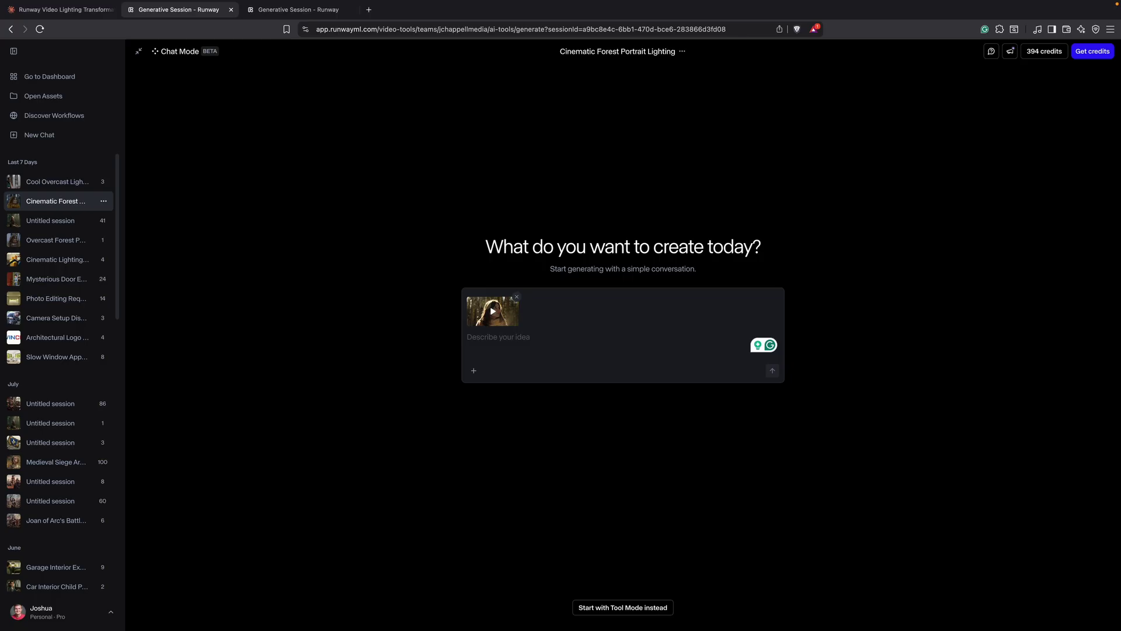
{"action": "key", "text": "super+v"}
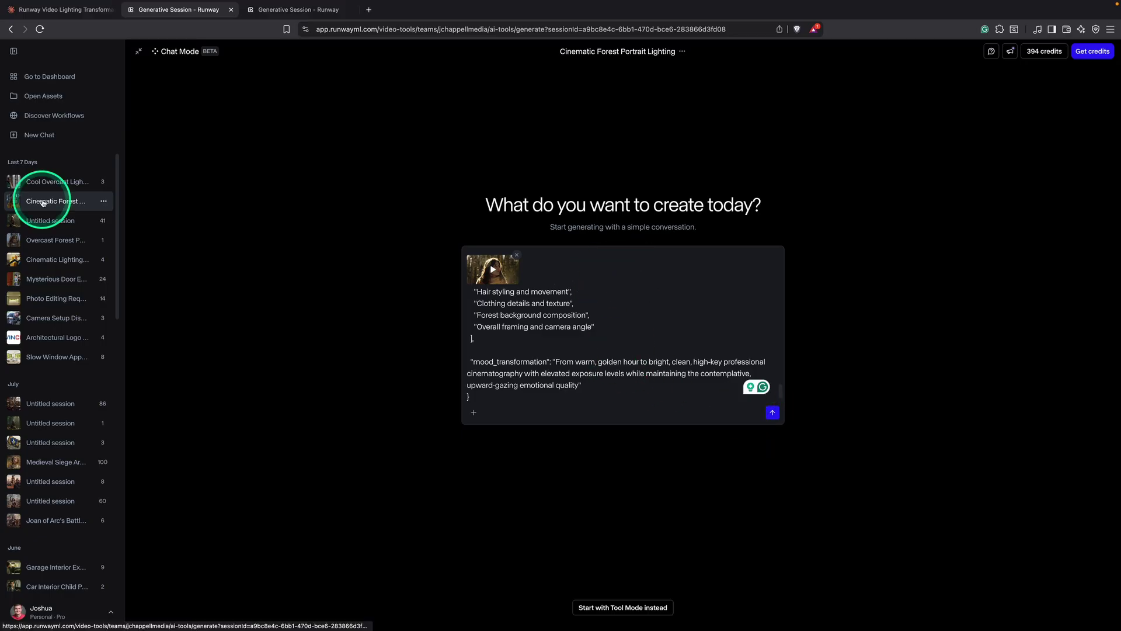
Switch the session to Tool Mode and scroll the generations feed down to the 4K circle-free clip.
{"action": "left_click", "coordinate": [139, 56]}
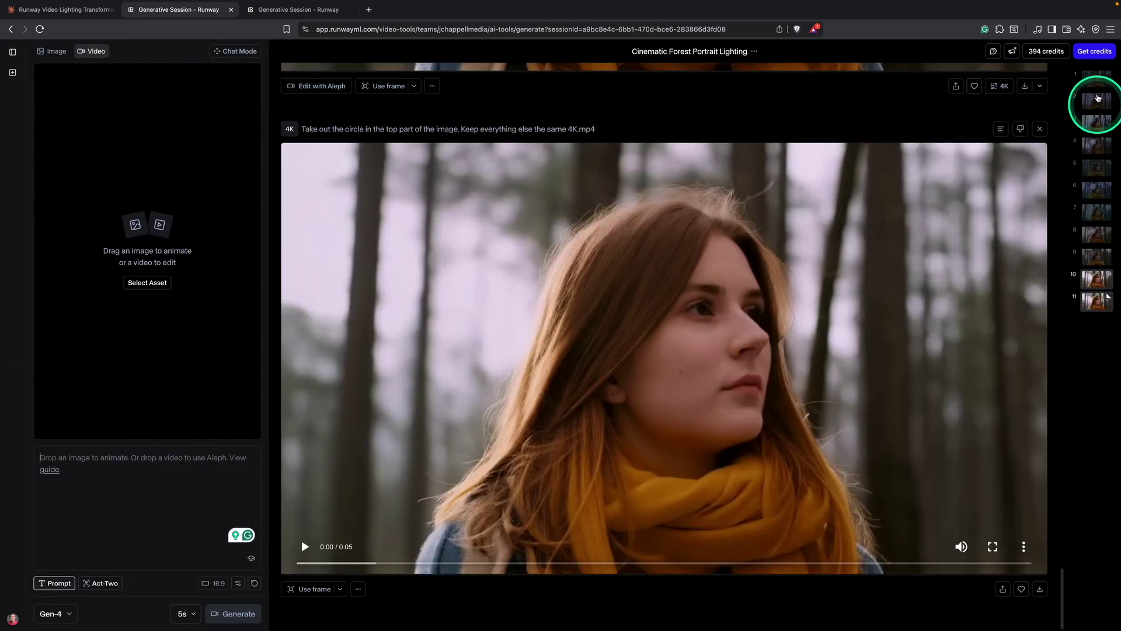
{"action": "left_click", "coordinate": [1097, 79]}
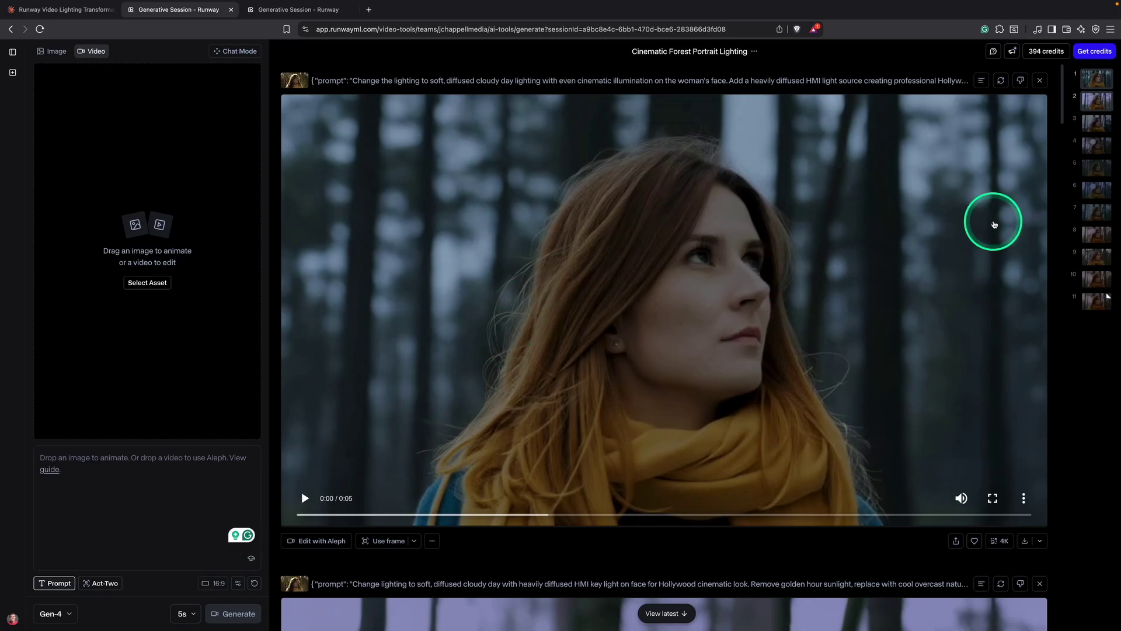
{"action": "scroll", "coordinate": [705, 250], "scroll_direction": "down", "scroll_amount": 3}
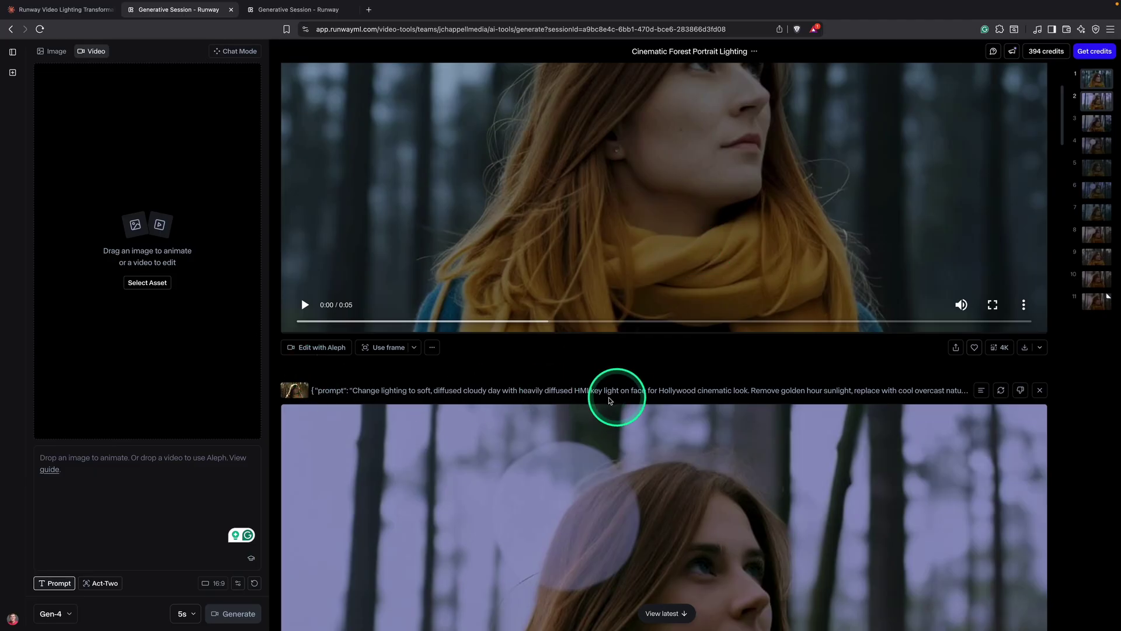
{"action": "scroll", "coordinate": [590, 437], "scroll_direction": "down", "scroll_amount": 1}
{"action": "scroll", "coordinate": [590, 438], "scroll_direction": "down", "scroll_amount": 9}
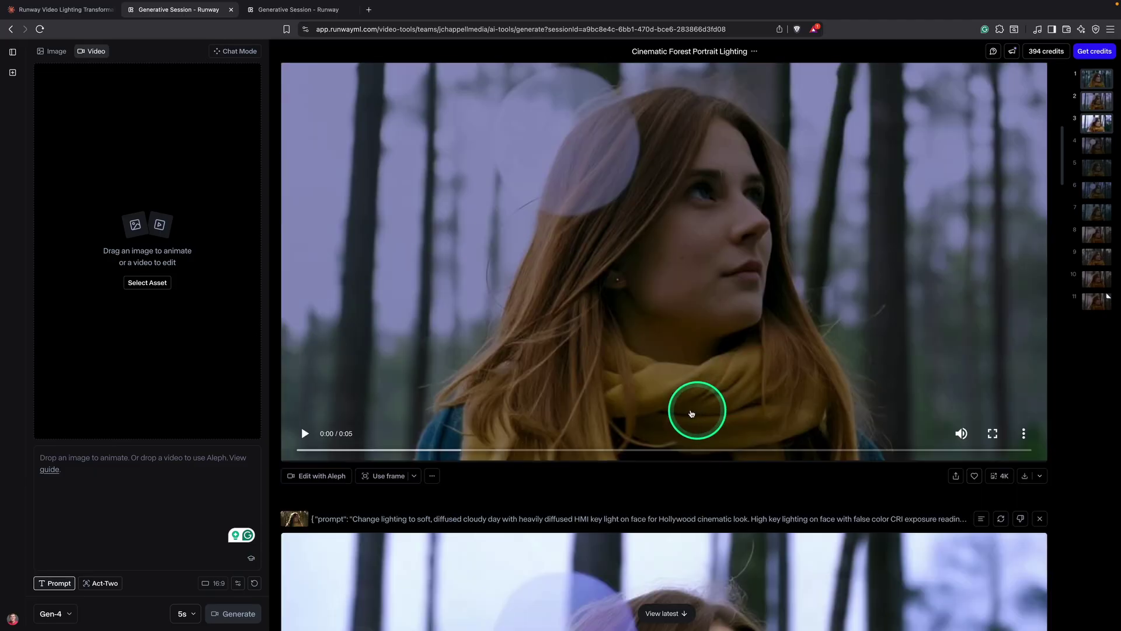
{"action": "scroll", "coordinate": [596, 401], "scroll_direction": "down", "scroll_amount": 15}
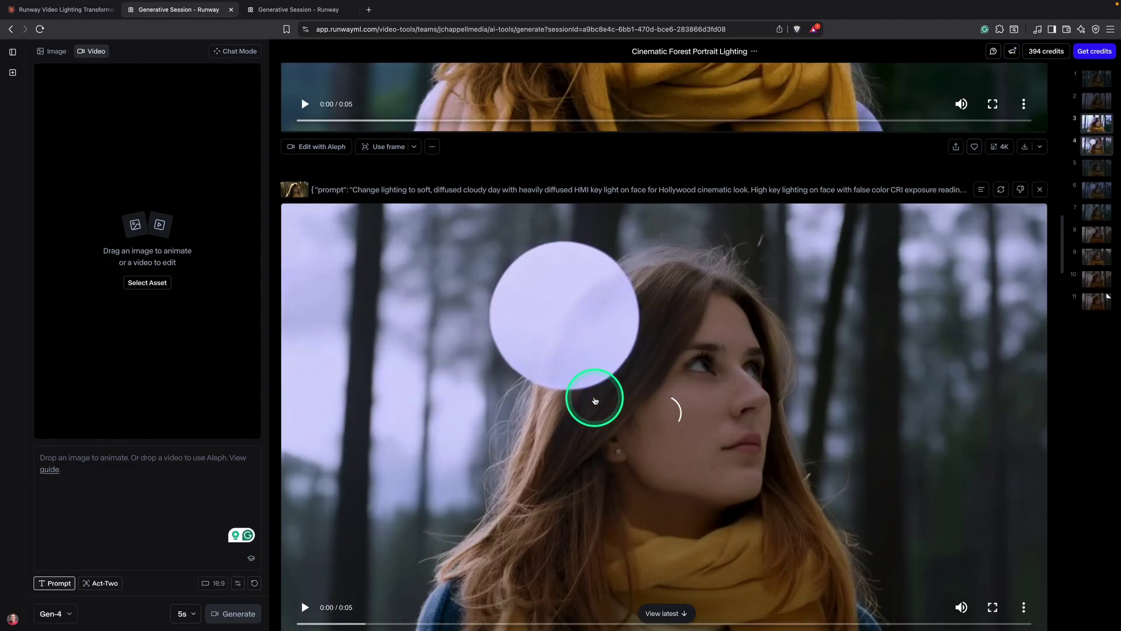
{"action": "scroll", "coordinate": [595, 401], "scroll_direction": "down", "scroll_amount": 15}
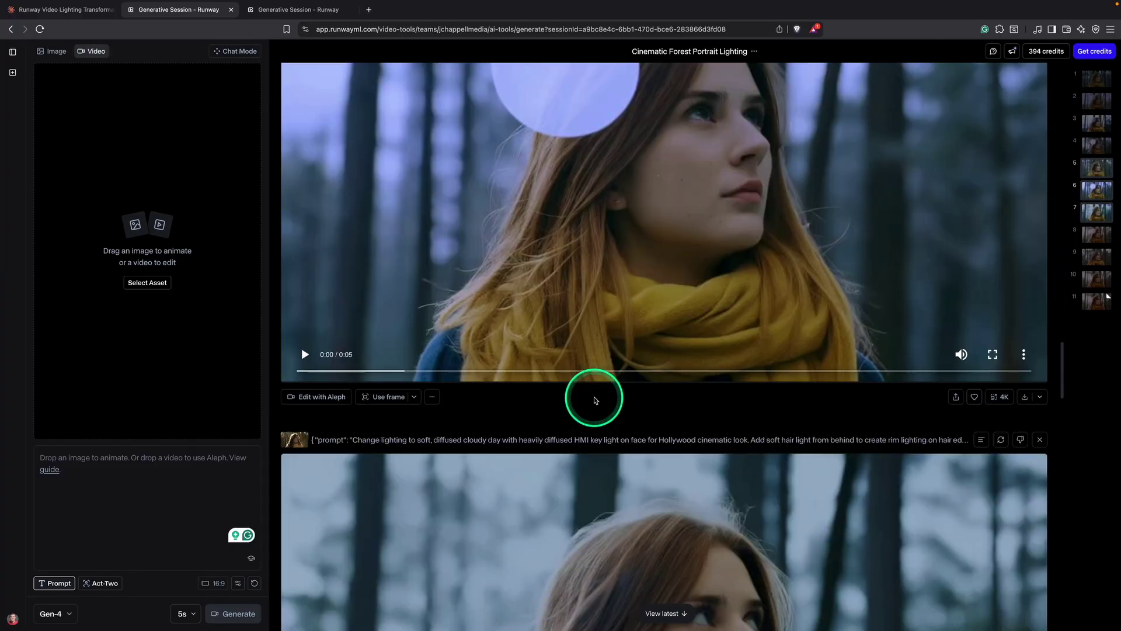
{"action": "scroll", "coordinate": [596, 401], "scroll_direction": "down", "scroll_amount": 10}
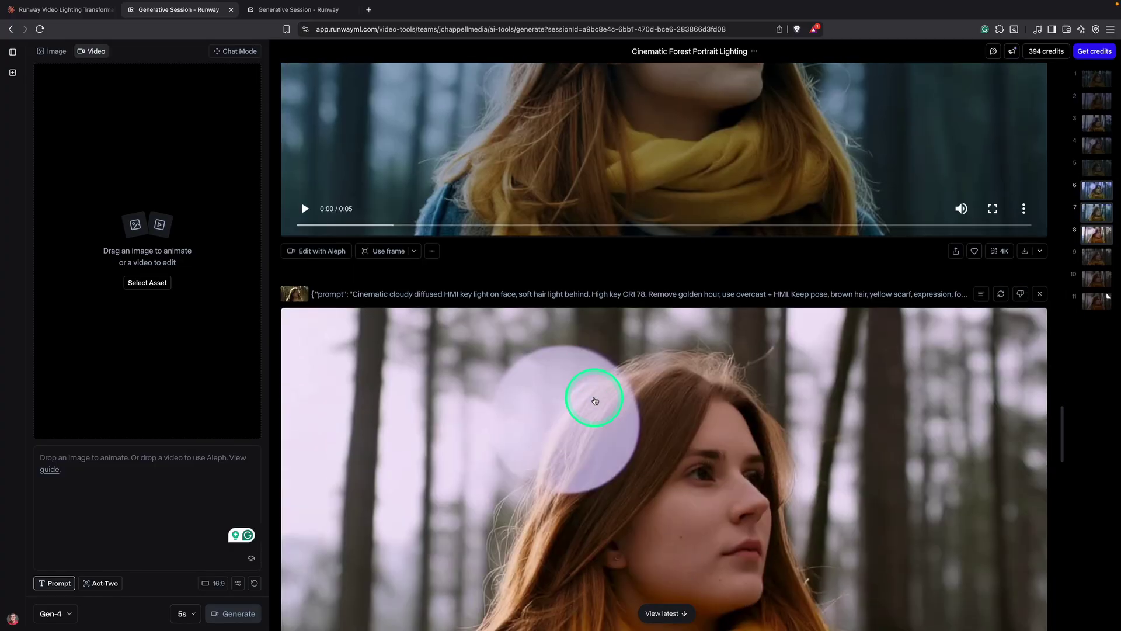
{"action": "scroll", "coordinate": [595, 401], "scroll_direction": "down", "scroll_amount": 15}
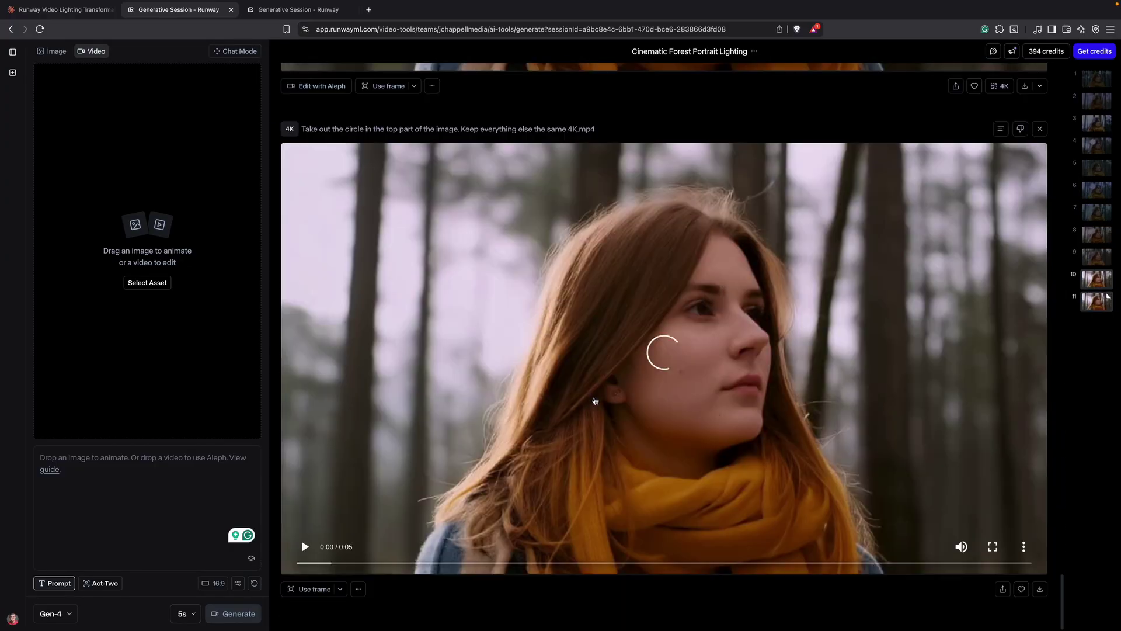
{"action": "scroll", "coordinate": [596, 401], "scroll_direction": "up", "scroll_amount": 1}
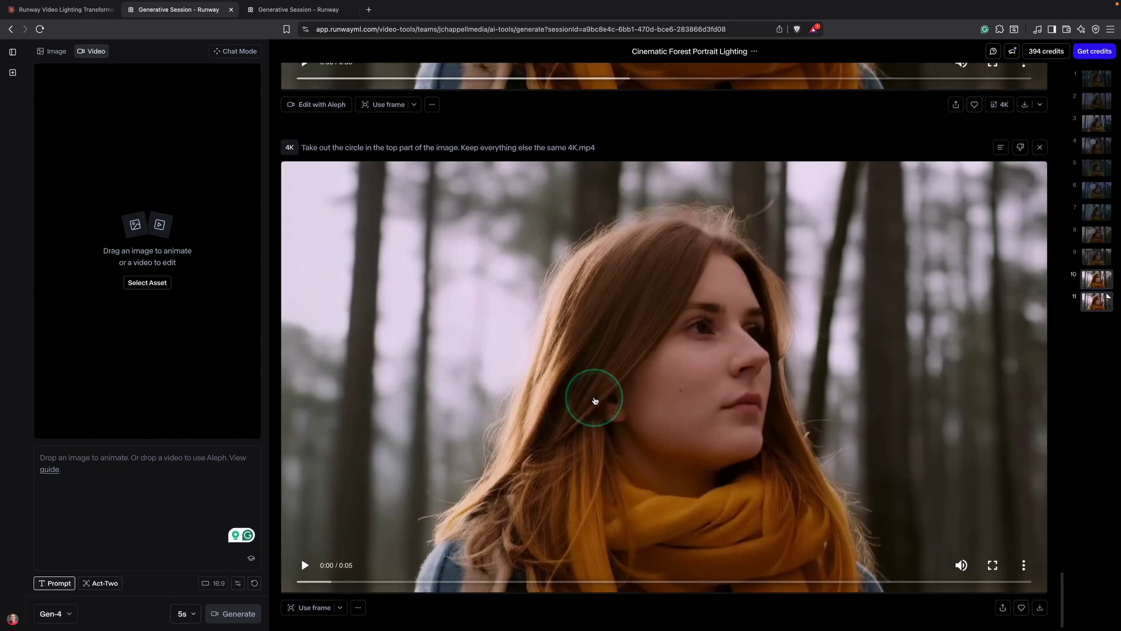
{"action": "scroll", "coordinate": [703, 351], "scroll_direction": "up", "scroll_amount": 4}
{"action": "scroll", "coordinate": [506, 344], "scroll_direction": "up", "scroll_amount": 15}
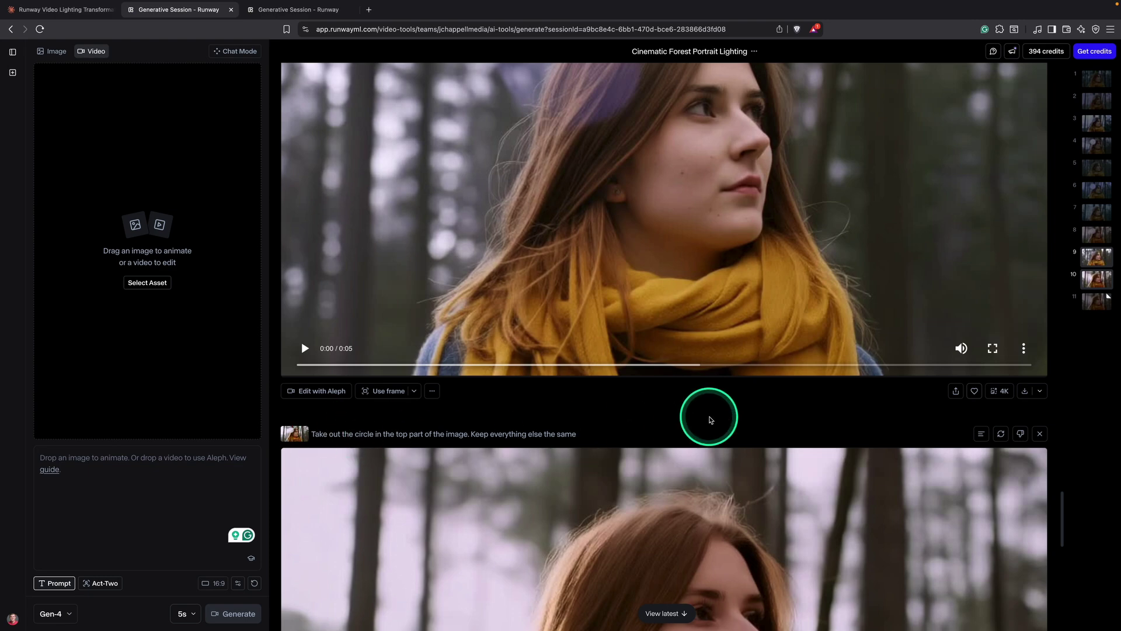
{"action": "scroll", "coordinate": [711, 420], "scroll_direction": "up", "scroll_amount": 10}
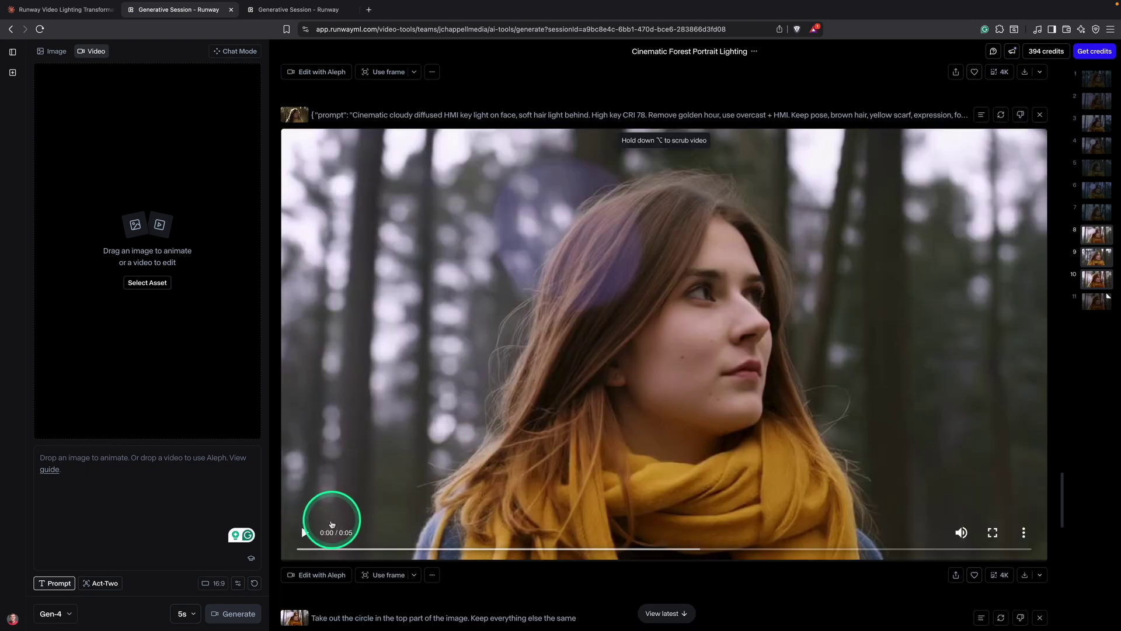
{"action": "scroll", "coordinate": [468, 481], "scroll_direction": "up", "scroll_amount": 15}
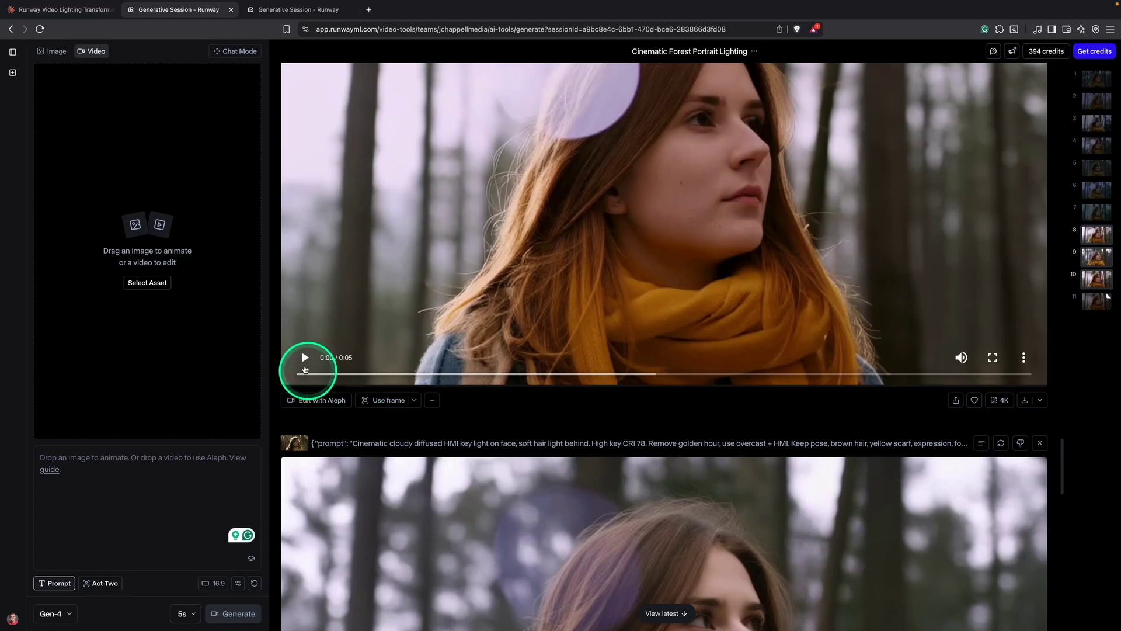
{"action": "left_click", "coordinate": [303, 367]}
{"action": "left_click", "coordinate": [370, 483]}
{"action": "scroll", "coordinate": [370, 483], "scroll_direction": "down", "scroll_amount": 15}
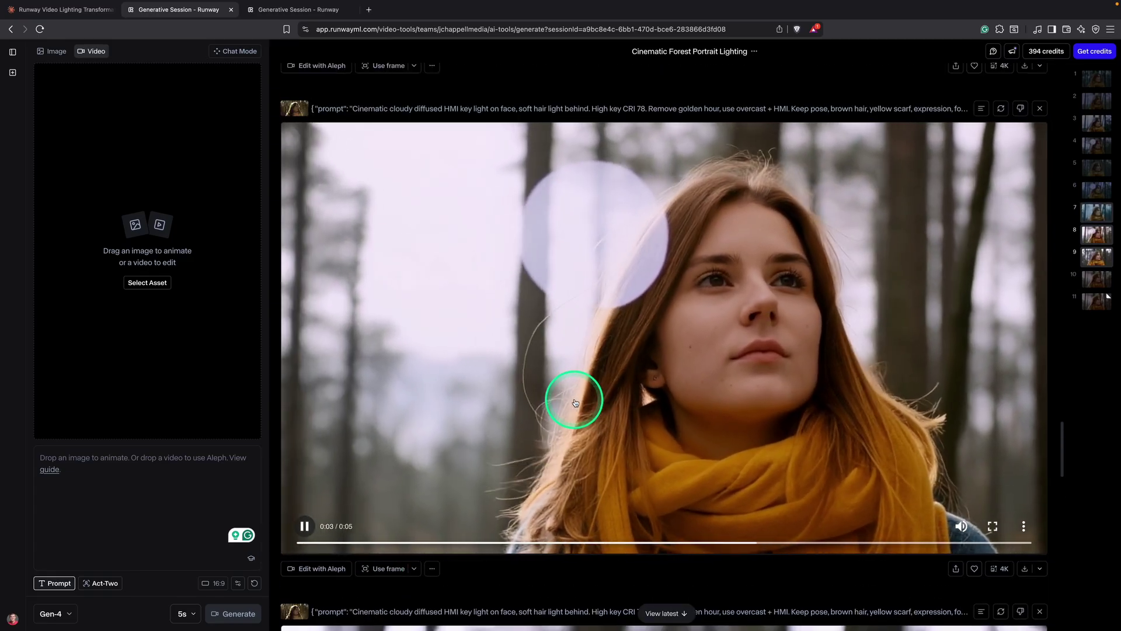
{"action": "scroll", "coordinate": [576, 402], "scroll_direction": "down", "scroll_amount": 20}
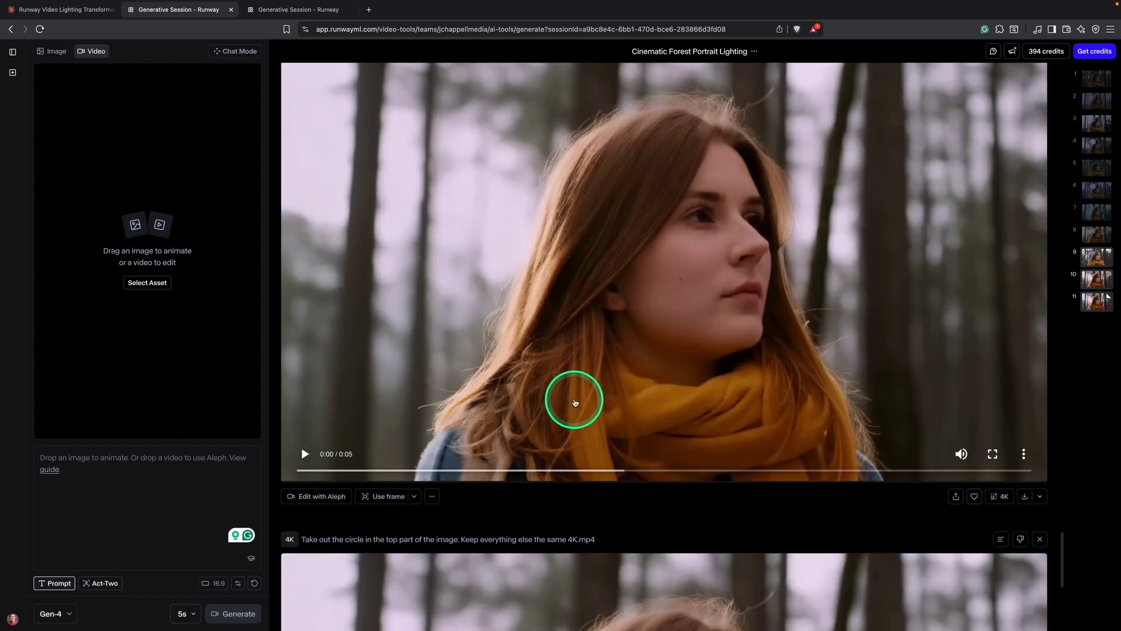
{"action": "scroll", "coordinate": [575, 403], "scroll_direction": "down", "scroll_amount": 15}
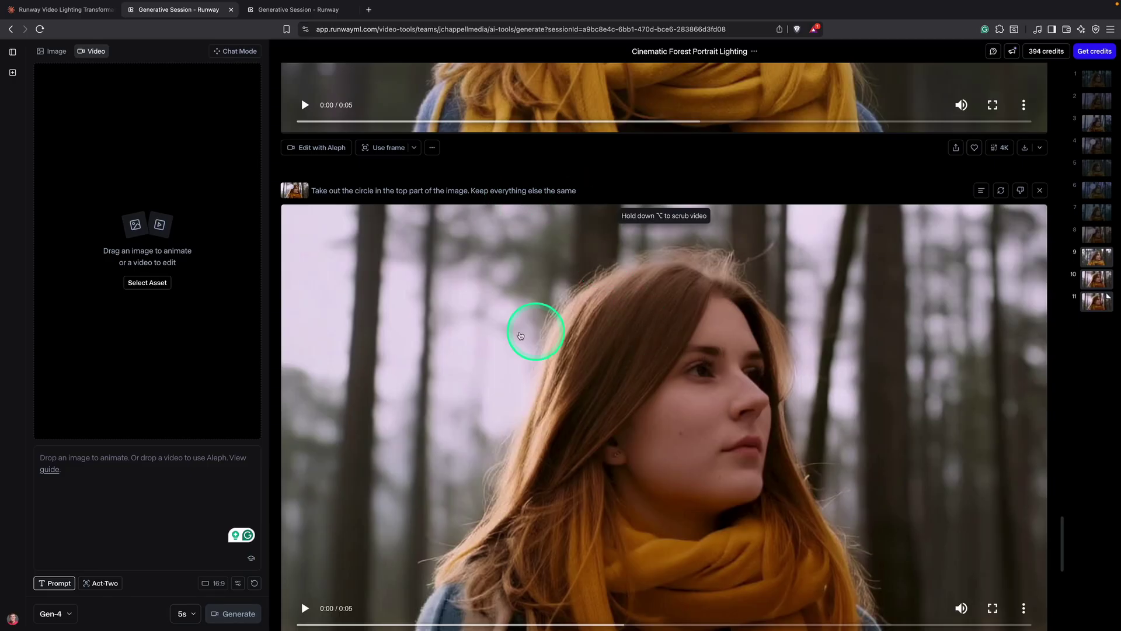
{"action": "scroll", "coordinate": [452, 418], "scroll_direction": "down", "scroll_amount": 10}
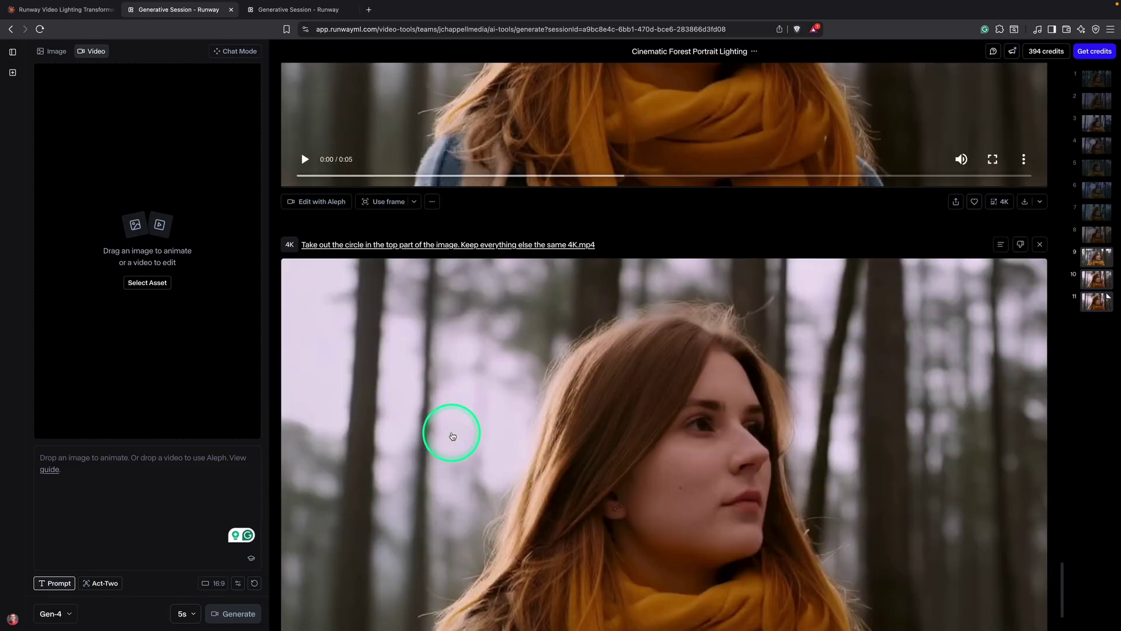
{"action": "scroll", "coordinate": [509, 438], "scroll_direction": "down", "scroll_amount": 3}
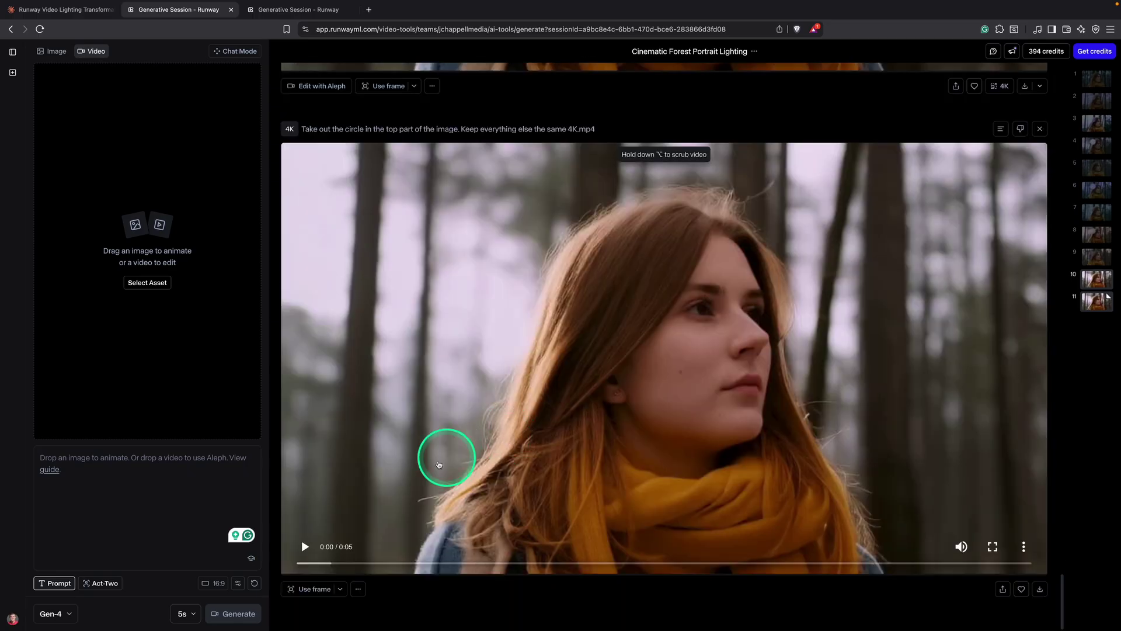
{"action": "left_click", "coordinate": [304, 547]}
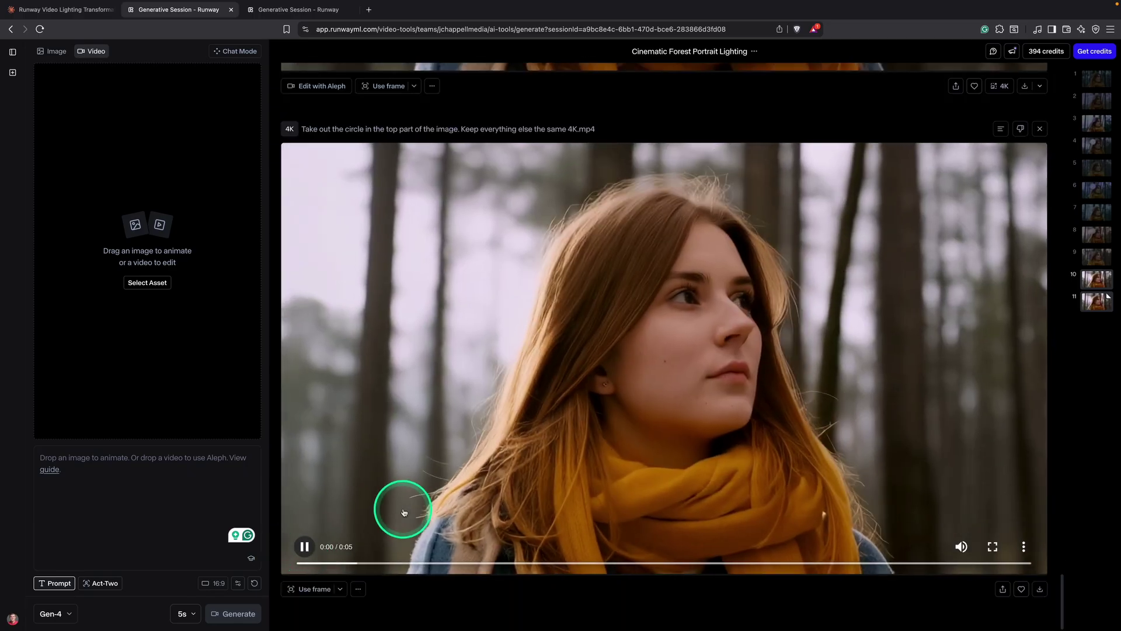